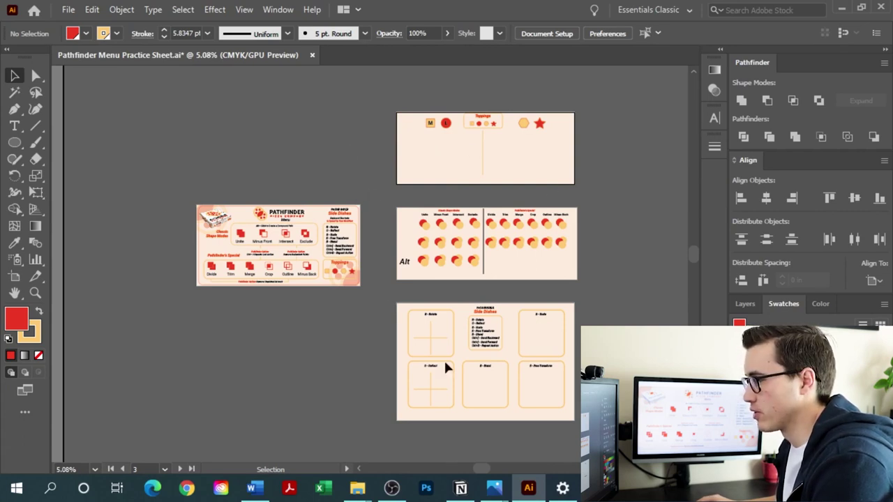
Step: Zoom into the Pathfinder menu artboard, pan across it, then move to the Toppings practice area
{"action": "key", "text": "z"}
{"action": "left_click_drag", "start_coordinate": [237, 242], "coordinate": [167, 237]}
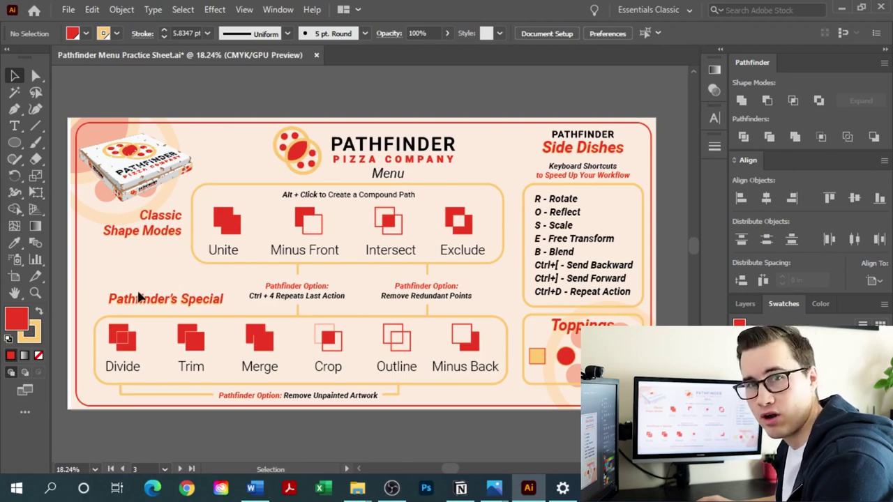
{"action": "scroll", "coordinate": [446, 168], "scroll_direction": "right", "scroll_amount": 5}
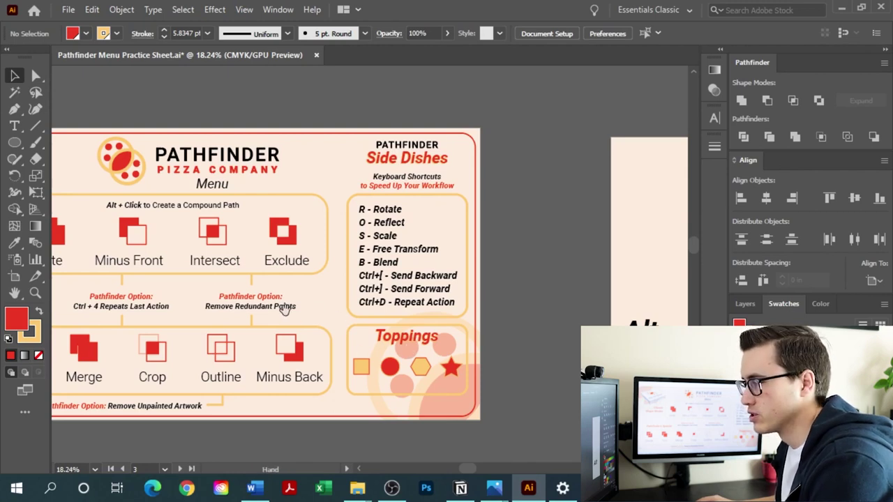
{"action": "scroll", "coordinate": [283, 305], "scroll_direction": "left", "scroll_amount": 5}
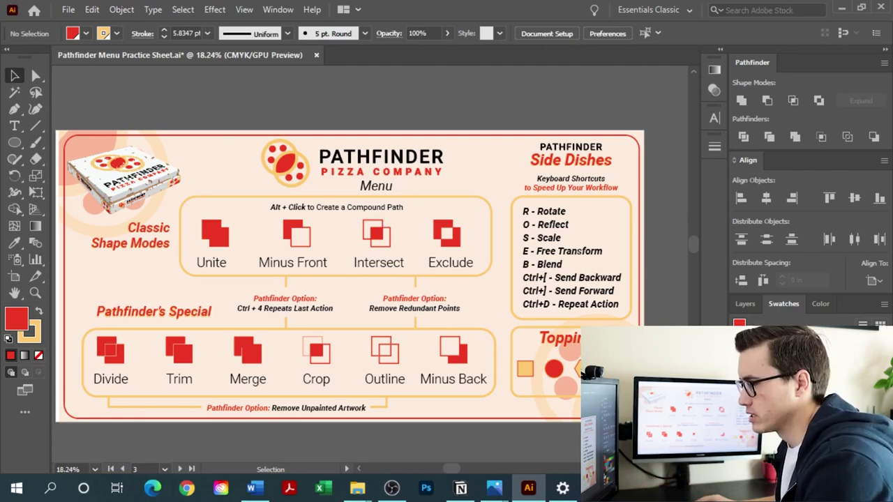
{"action": "left_click_drag", "start_coordinate": [619, 359], "coordinate": [533, 272]}
{"action": "scroll", "coordinate": [533, 272], "scroll_direction": "up", "scroll_amount": 5}
{"action": "left_click_drag", "start_coordinate": [560, 232], "coordinate": [430, 214]}
{"action": "scroll", "coordinate": [405, 221], "scroll_direction": "down", "scroll_amount": 4}
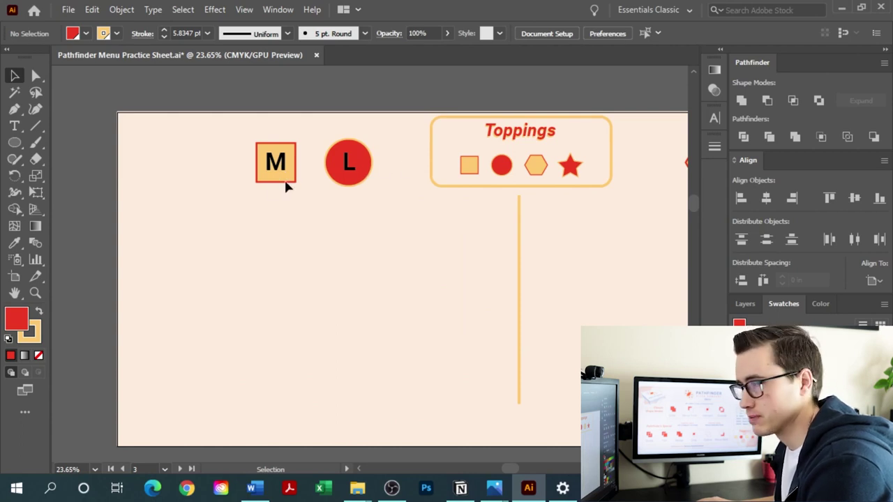
{"action": "key", "text": "m"}
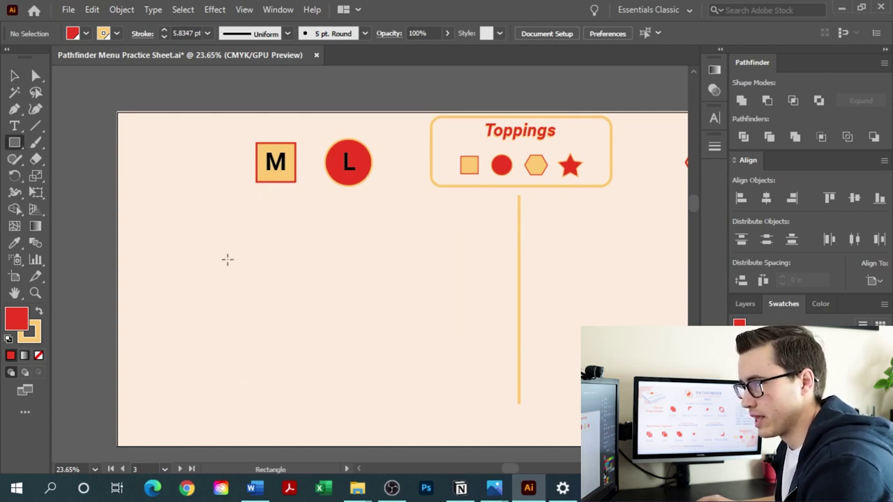
{"action": "left_click_drag", "start_coordinate": [167, 203], "coordinate": [258, 272]}
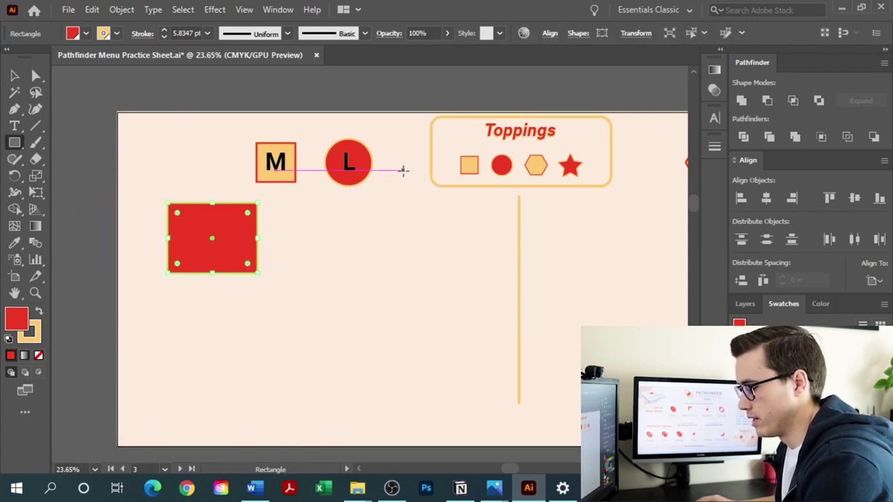
{"action": "key", "text": "l"}
{"action": "left_click_drag", "start_coordinate": [319, 200], "coordinate": [409, 276]}
{"action": "mouse_move", "coordinate": [293, 303]}
{"action": "left_mouse_down"}
{"action": "mouse_move", "coordinate": [309, 230]}
{"action": "mouse_move", "coordinate": [302, 298]}
{"action": "left_mouse_up"}
{"action": "key", "text": "v"}
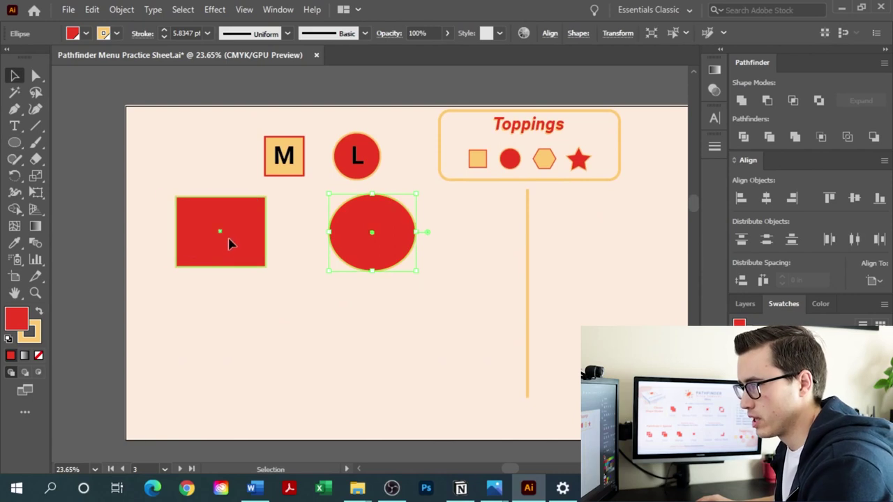
{"action": "left_click_drag", "start_coordinate": [230, 243], "coordinate": [205, 202]}
{"action": "left_click_drag", "start_coordinate": [374, 247], "coordinate": [413, 242]}
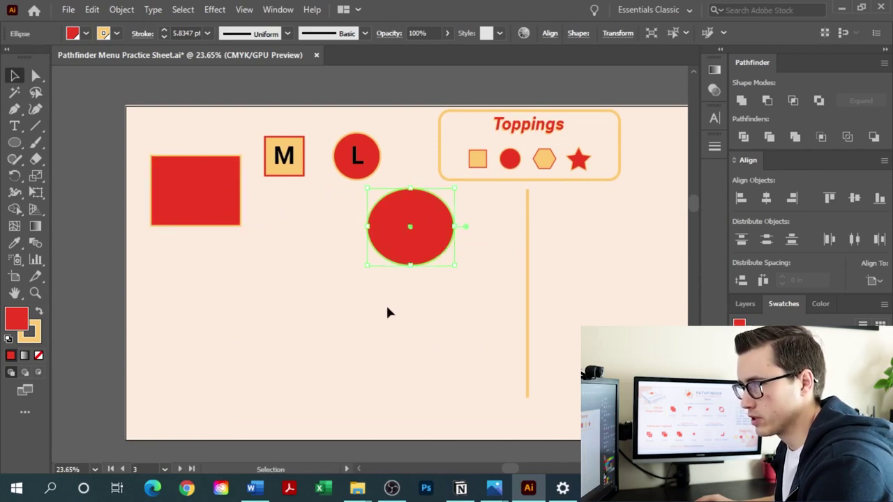
{"action": "key", "text": "m"}
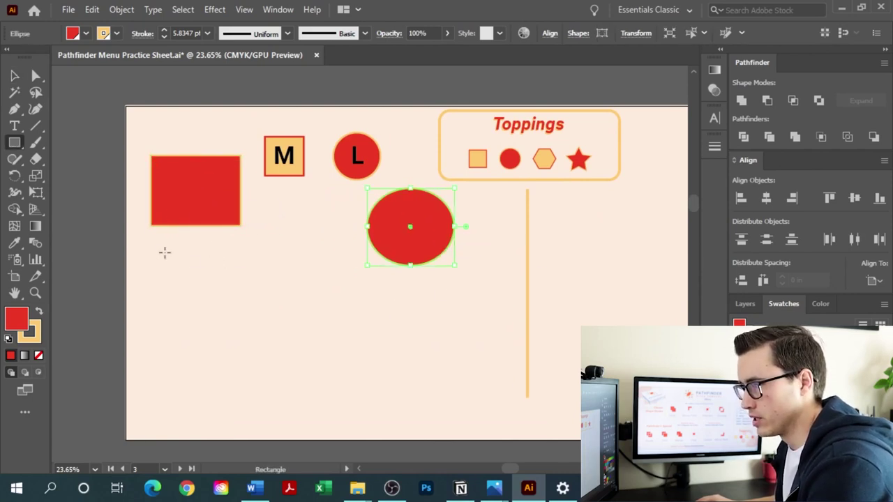
{"action": "mouse_move", "coordinate": [165, 252]}
{"action": "left_mouse_down"}
{"action": "mouse_move", "coordinate": [235, 326]}
{"action": "mouse_move", "coordinate": [205, 291]}
{"action": "mouse_move", "coordinate": [212, 298]}
{"action": "left_mouse_up"}
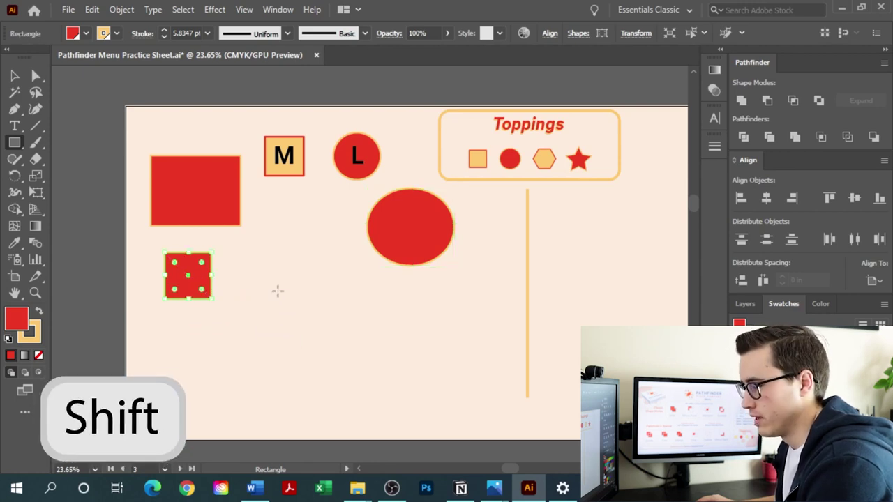
{"action": "key", "text": "l"}
{"action": "left_click_drag", "start_coordinate": [279, 213], "coordinate": [330, 264]}
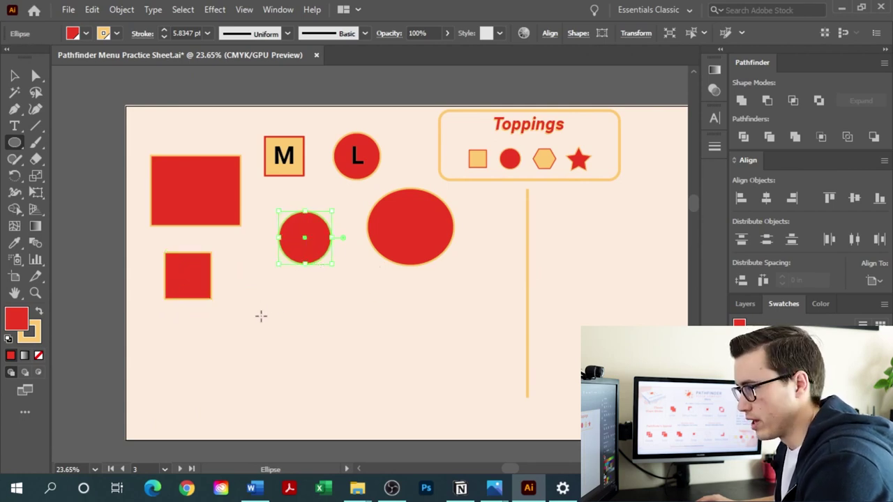
{"action": "left_click_drag", "start_coordinate": [314, 303], "coordinate": [314, 347]}
{"action": "key", "text": "v"}
{"action": "key", "text": "ctrl+z"}
{"action": "key", "text": "ctrl+z"}
{"action": "left_click_drag", "start_coordinate": [493, 228], "coordinate": [129, 272]}
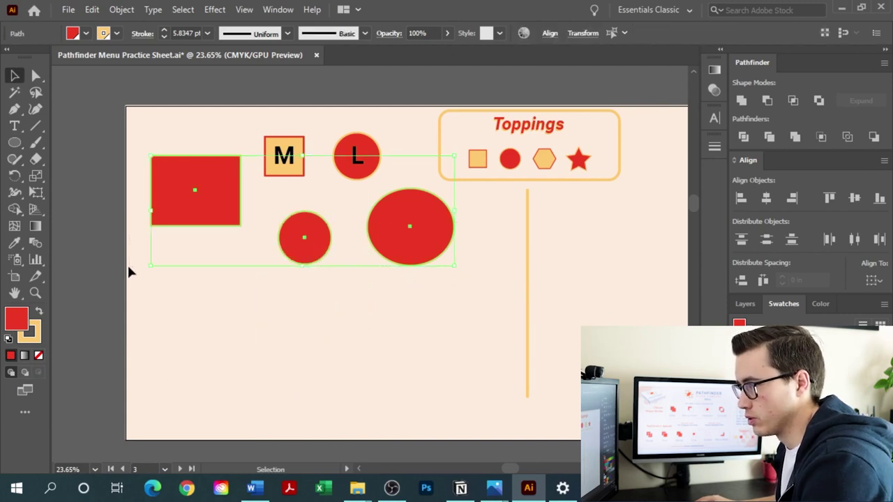
{"action": "key", "text": "Delete"}
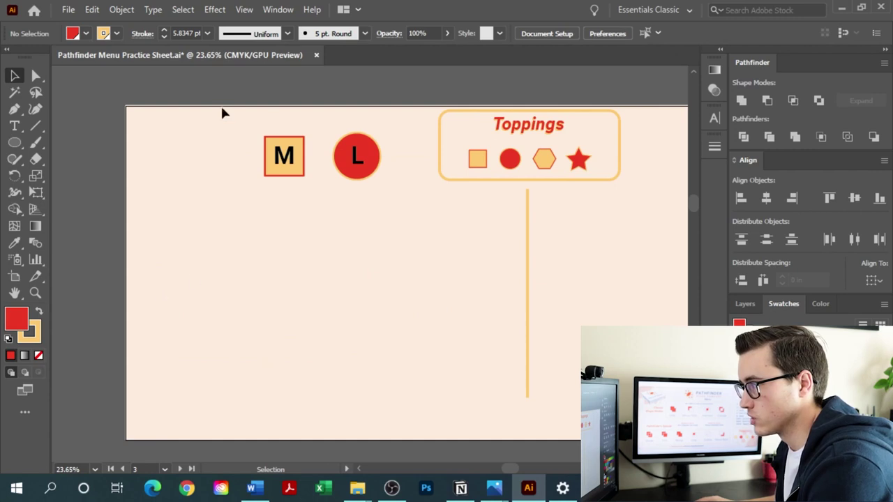
Step: Draw a red rectangle below the M marker and round all four corners to about 1.09 in
{"action": "key", "text": "m"}
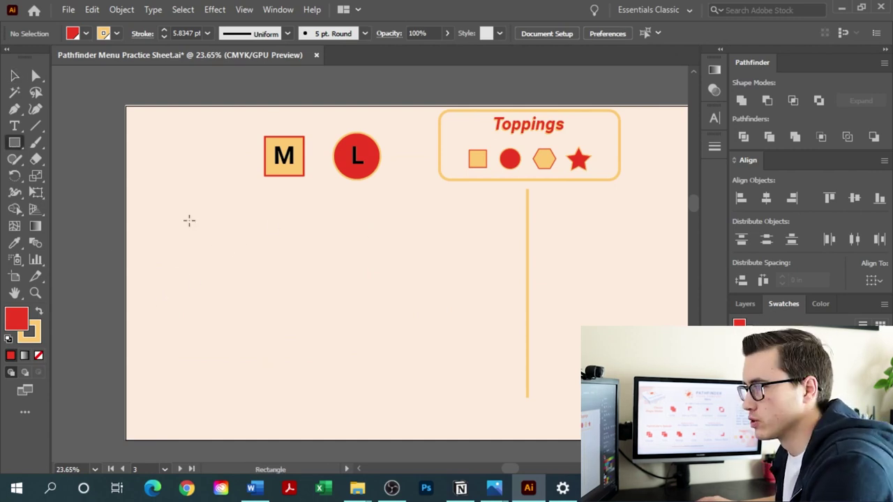
{"action": "mouse_move", "coordinate": [189, 220]}
{"action": "left_mouse_down"}
{"action": "mouse_move", "coordinate": [245, 272]}
{"action": "mouse_move", "coordinate": [241, 253]}
{"action": "mouse_move", "coordinate": [280, 252]}
{"action": "mouse_move", "coordinate": [281, 279]}
{"action": "mouse_move", "coordinate": [292, 282]}
{"action": "left_mouse_up"}
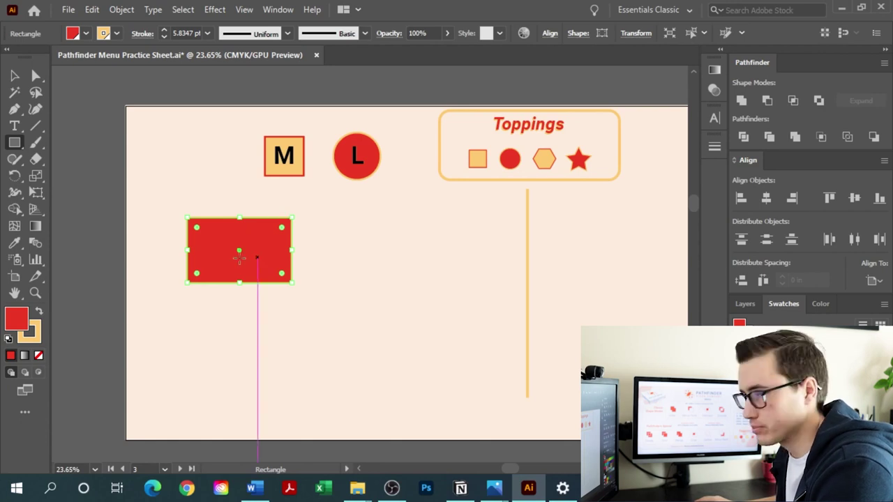
{"action": "key", "text": "v"}
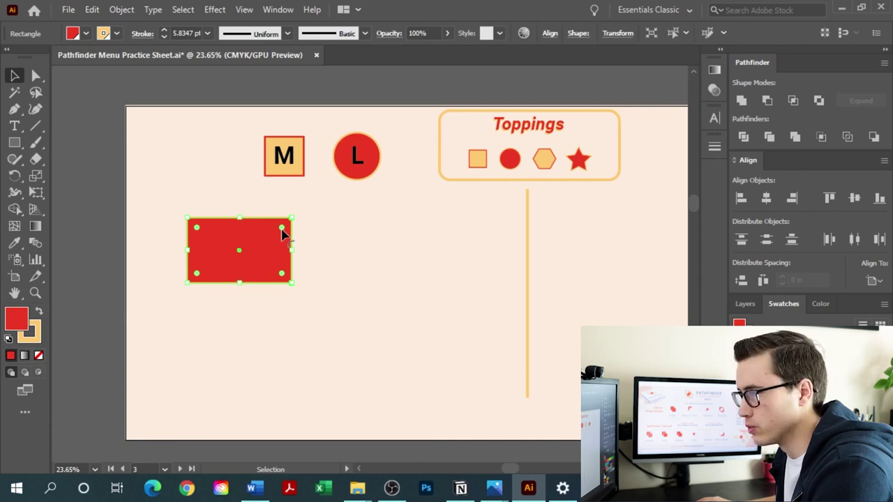
{"action": "left_click_drag", "start_coordinate": [282, 231], "coordinate": [276, 242]}
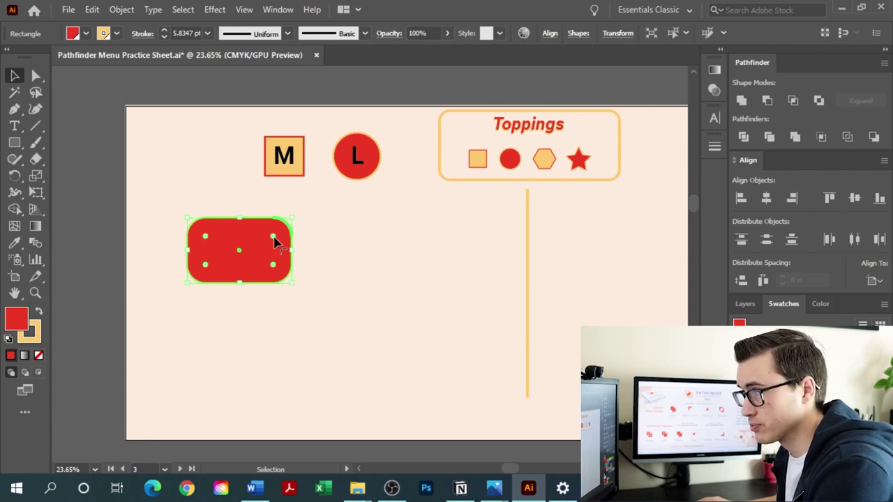
Step: Undo the rounding and re-round the rectangle's corners to about 1.17 in
{"action": "left_click", "coordinate": [341, 233]}
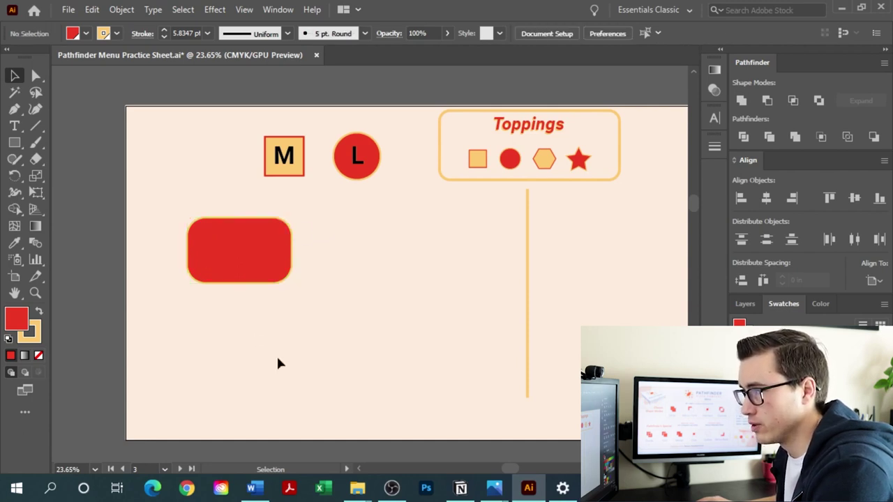
{"action": "left_click", "coordinate": [274, 246]}
{"action": "key", "text": "ctrl+z"}
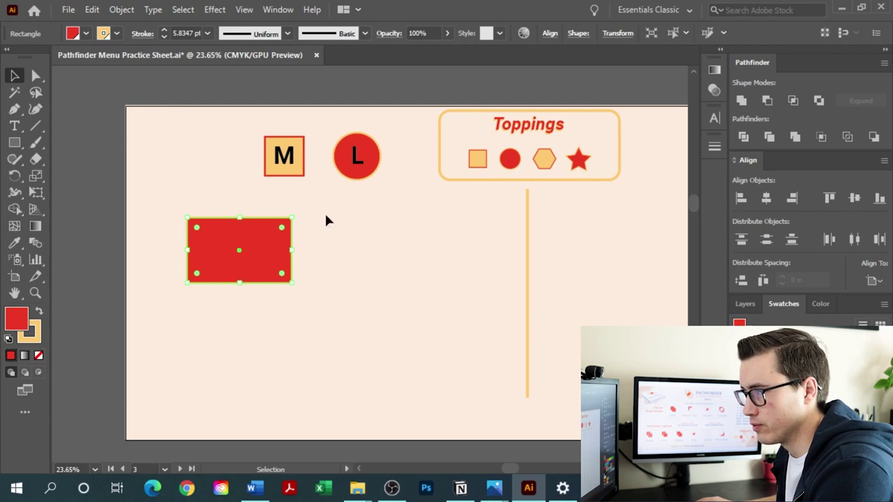
{"action": "left_click_drag", "start_coordinate": [280, 230], "coordinate": [274, 242]}
{"action": "left_click", "coordinate": [338, 243]}
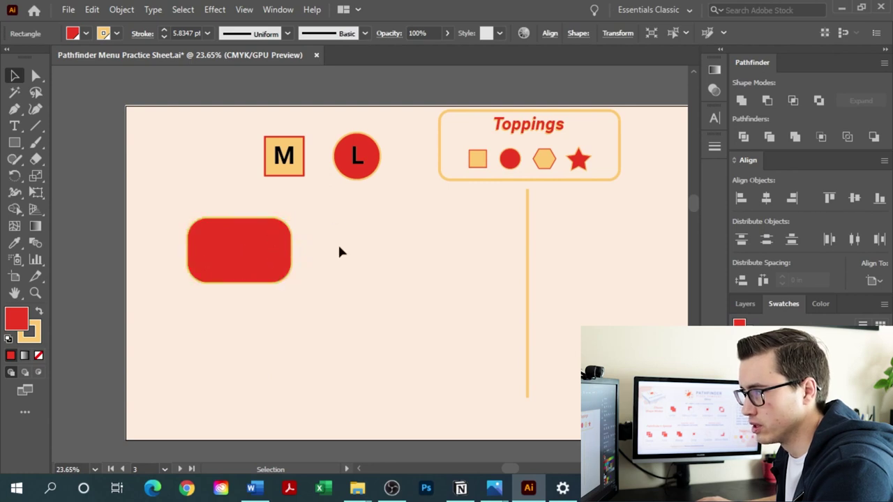
{"action": "left_click", "coordinate": [285, 275]}
Step: With Direct Selection, drag the top-right and bottom-left corners back to square (0 in)
{"action": "key", "text": "a"}
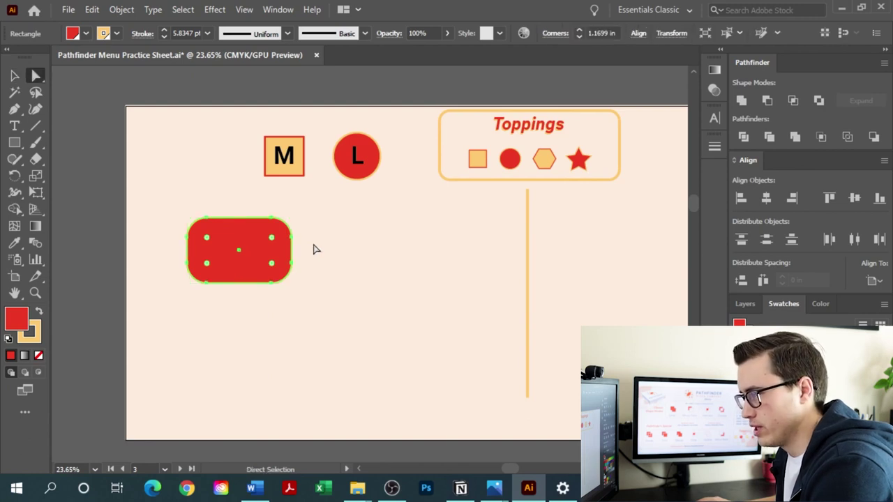
{"action": "key", "text": "a"}
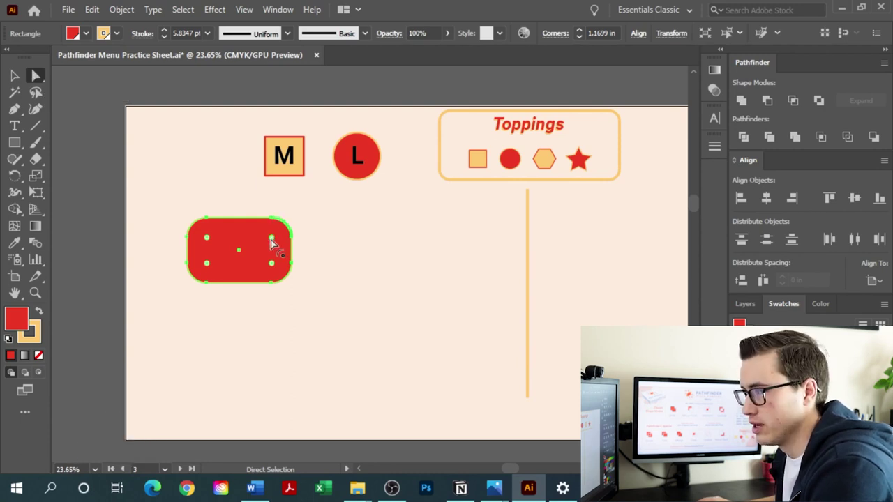
{"action": "left_click_drag", "start_coordinate": [272, 241], "coordinate": [300, 210]}
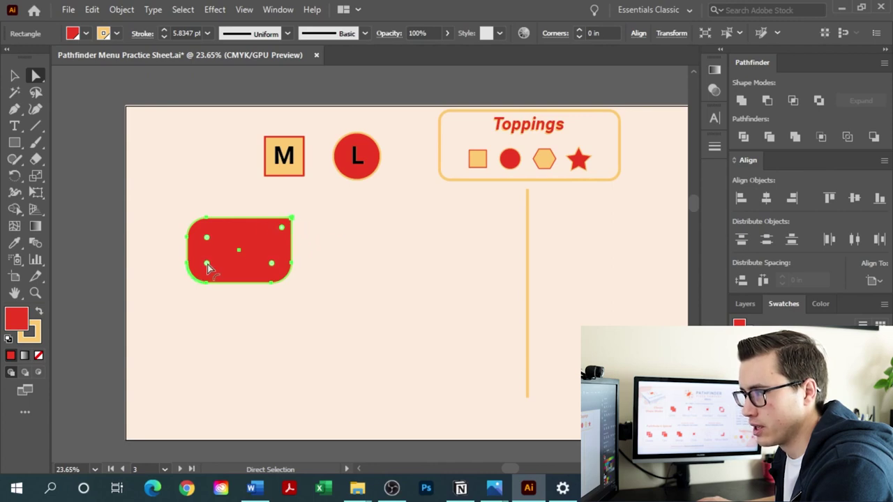
{"action": "left_click_drag", "start_coordinate": [206, 265], "coordinate": [159, 311]}
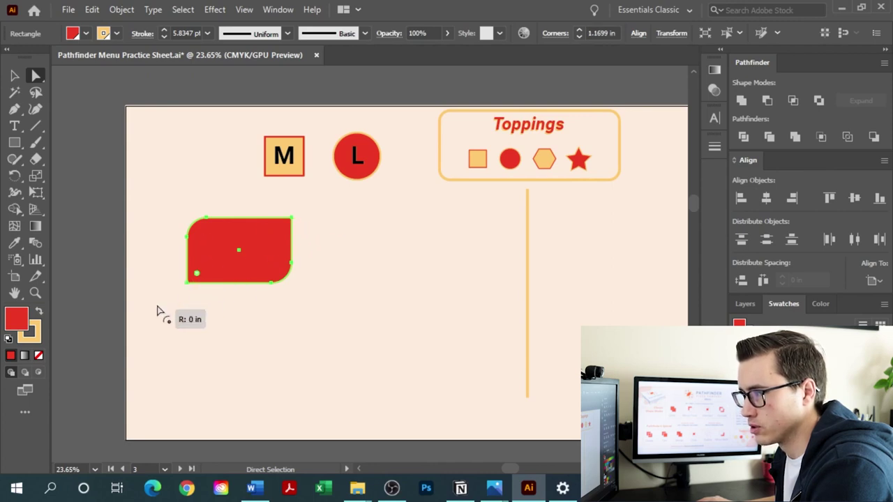
{"action": "left_click", "coordinate": [274, 300]}
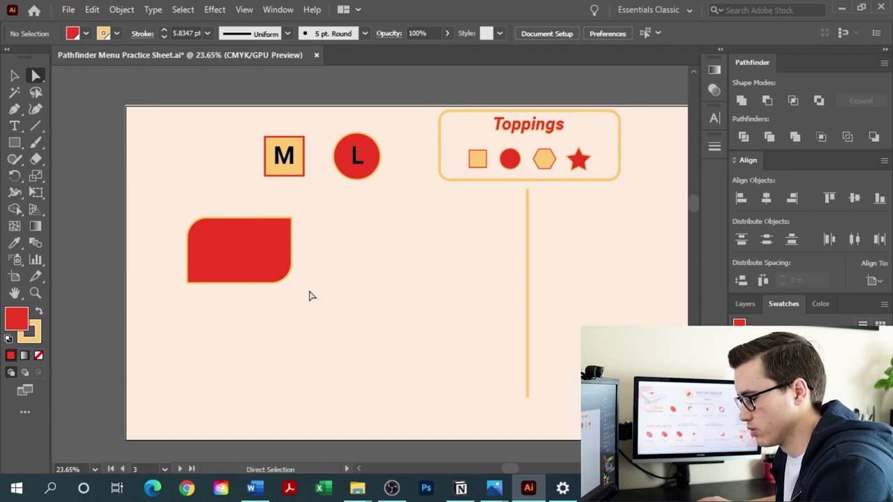
{"action": "key", "text": "v"}
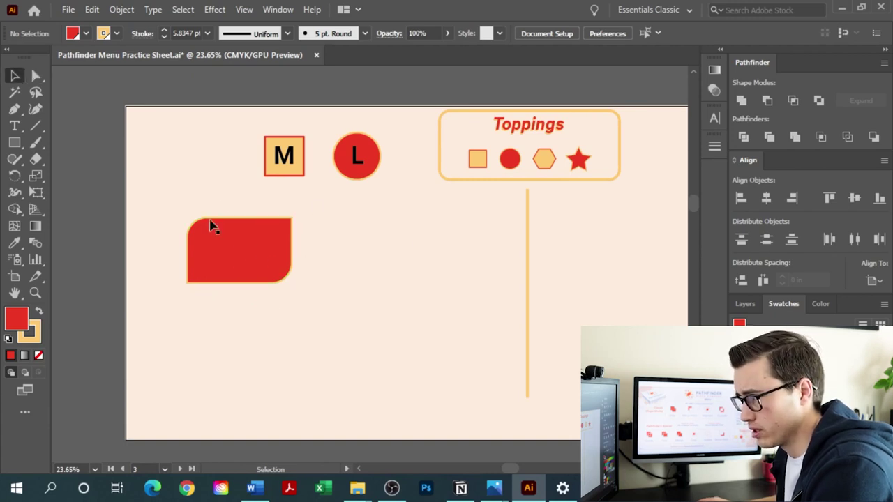
Step: Select the red rectangle and show the Transform panel via Window > Transform
{"action": "left_click", "coordinate": [273, 267]}
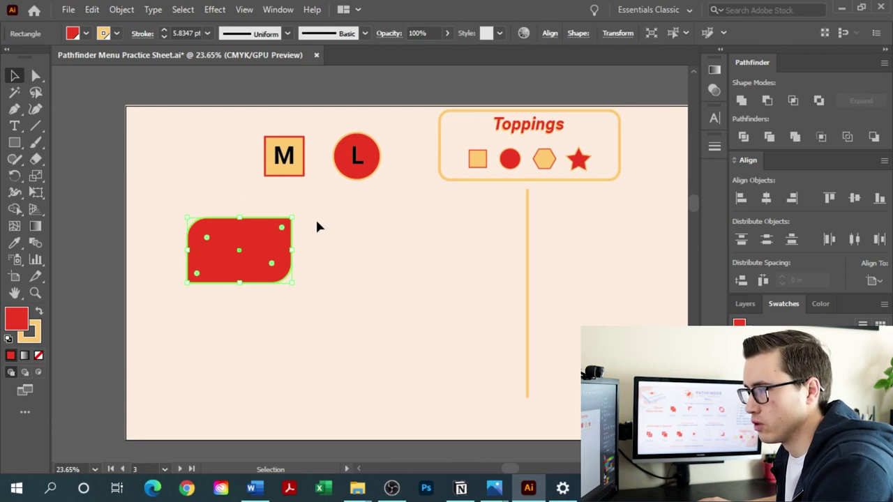
{"action": "left_click", "coordinate": [284, 9]}
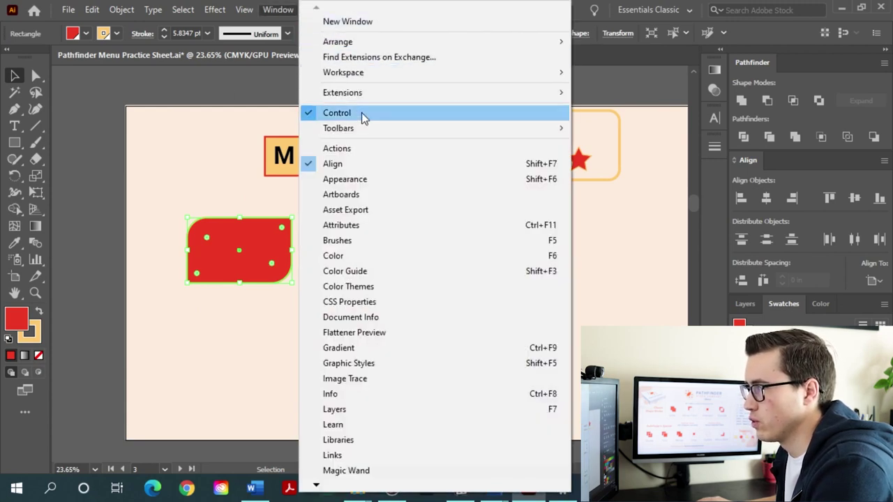
{"action": "mouse_move", "coordinate": [354, 488]}
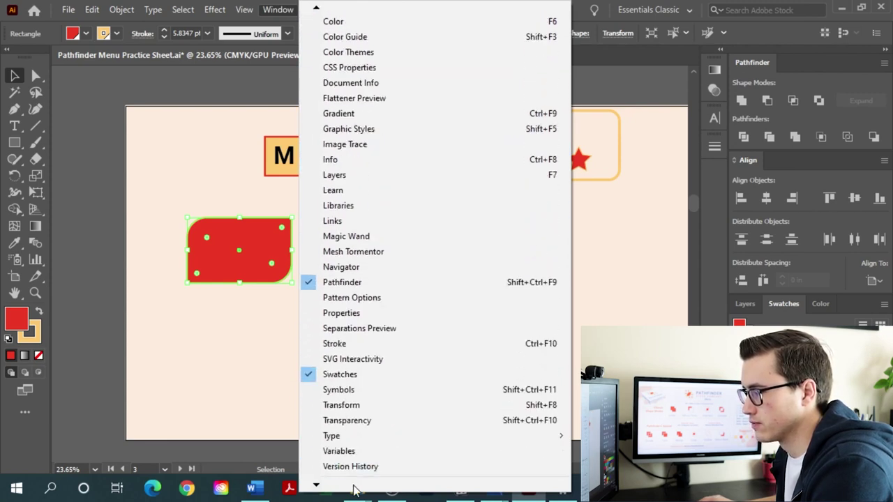
{"action": "left_click", "coordinate": [341, 406]}
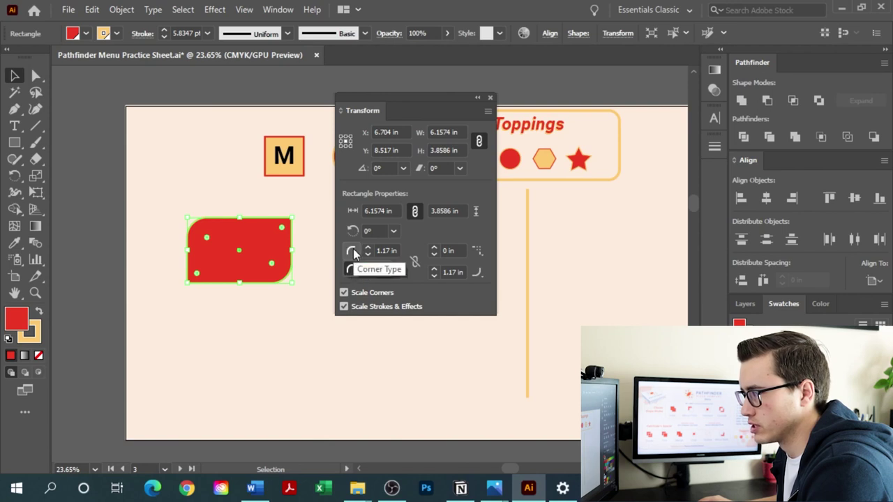
Step: Set the top-left corner type to Inverted Round and shrink its radius to about 0.985 in
{"action": "left_click", "coordinate": [353, 268]}
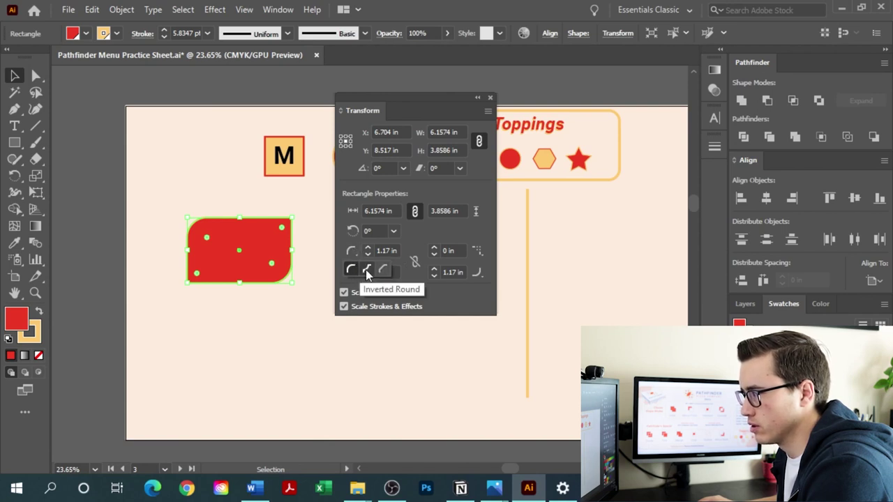
{"action": "left_click", "coordinate": [368, 274]}
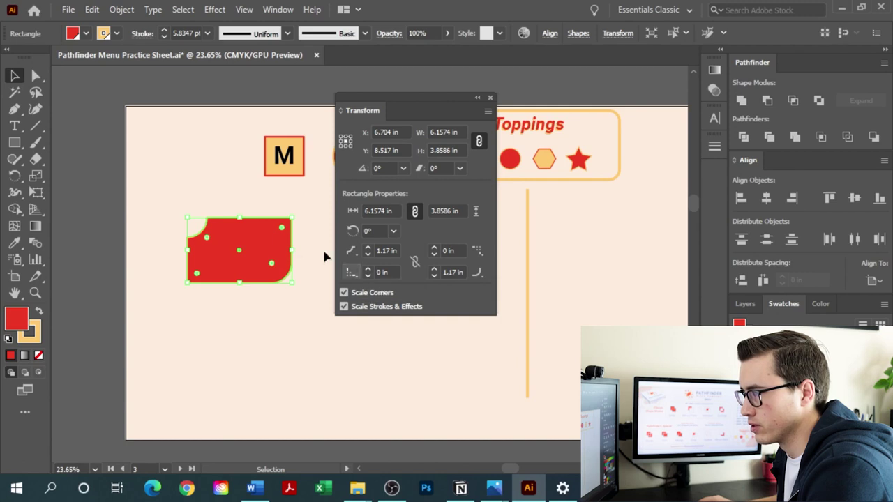
{"action": "left_click_drag", "start_coordinate": [208, 238], "coordinate": [206, 233]}
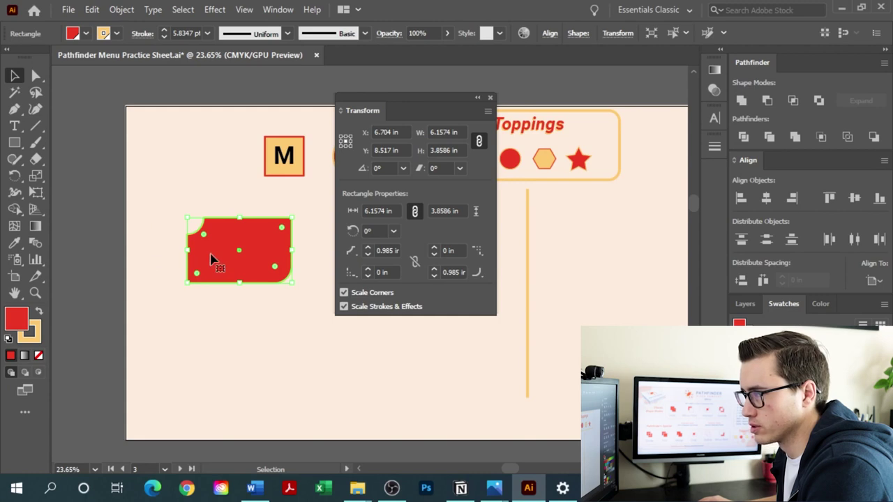
{"action": "left_click", "coordinate": [357, 254]}
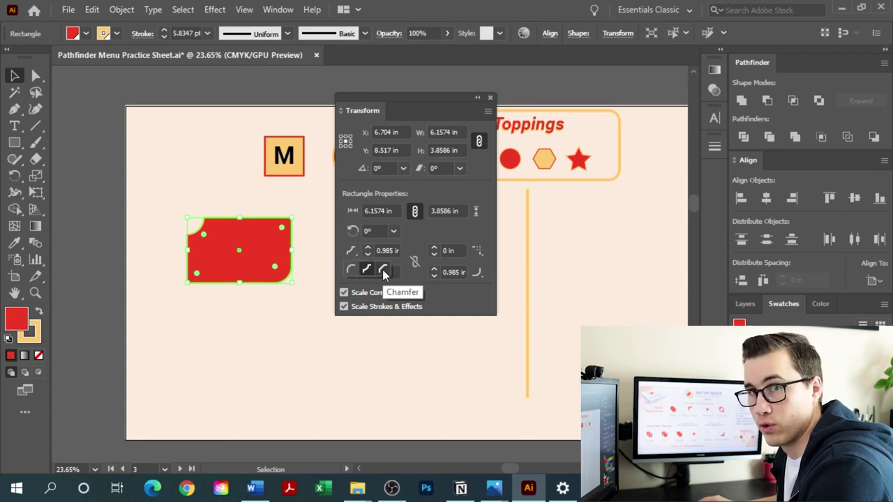
Step: Change the top-left corner to Chamfer and enlarge it to a broad 3.181 in diagonal
{"action": "left_click", "coordinate": [383, 269]}
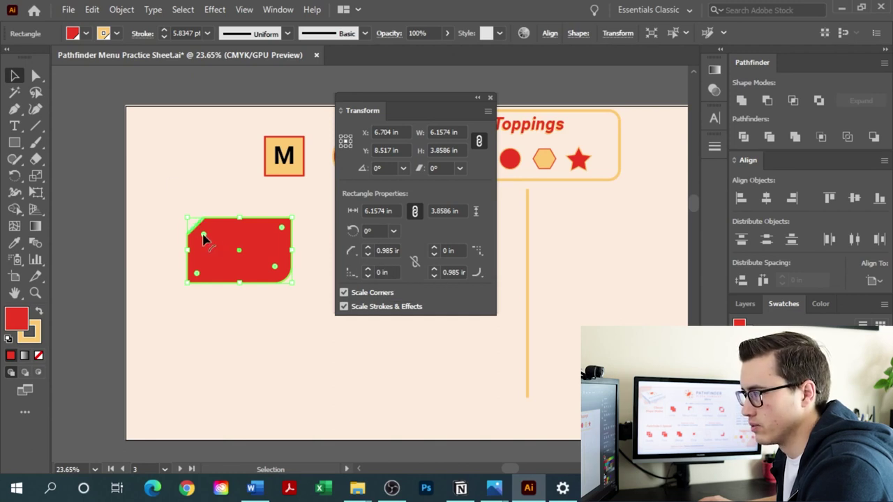
{"action": "left_click", "coordinate": [224, 192]}
{"action": "key", "text": "a"}
{"action": "left_click", "coordinate": [205, 237]}
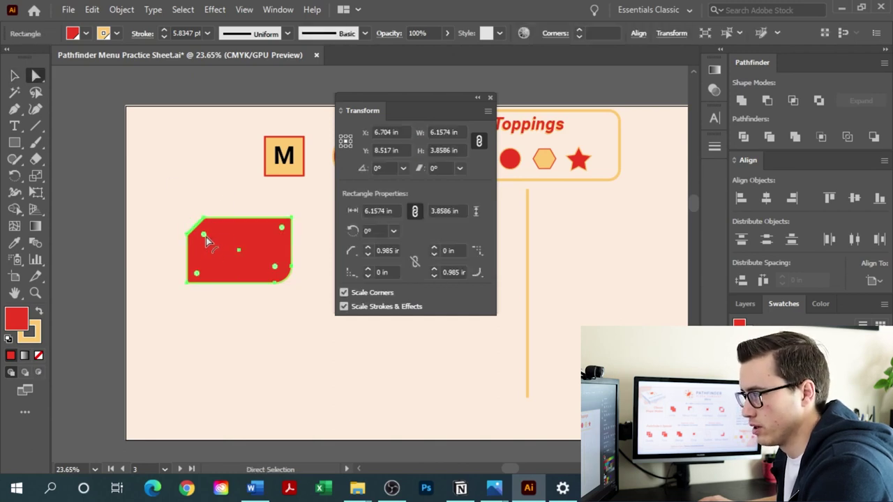
{"action": "left_click_drag", "start_coordinate": [205, 237], "coordinate": [254, 268]}
{"action": "left_click", "coordinate": [254, 367]}
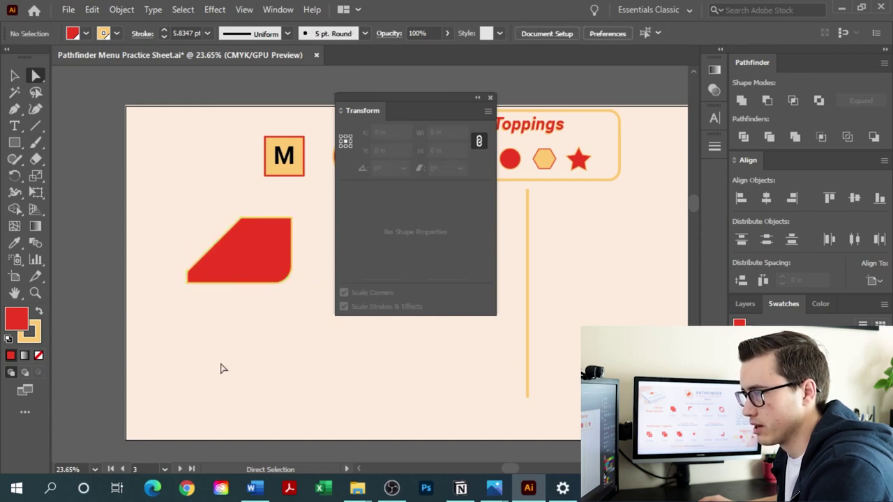
{"action": "left_click", "coordinate": [239, 251]}
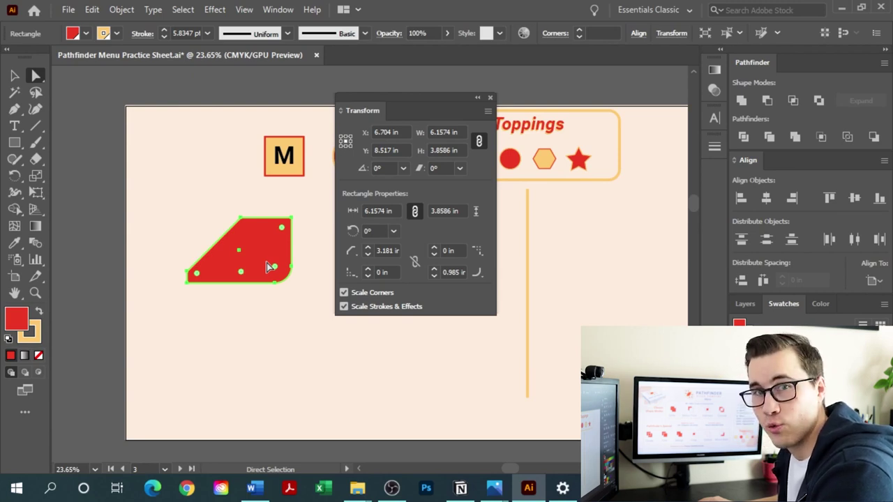
Step: Move the chamfered rectangle up and to the left on the artboard
{"action": "left_click", "coordinate": [318, 199]}
{"action": "left_click_drag", "start_coordinate": [412, 100], "coordinate": [601, 101]}
{"action": "left_click_drag", "start_coordinate": [268, 255], "coordinate": [238, 230]}
{"action": "left_click", "coordinate": [355, 240]}
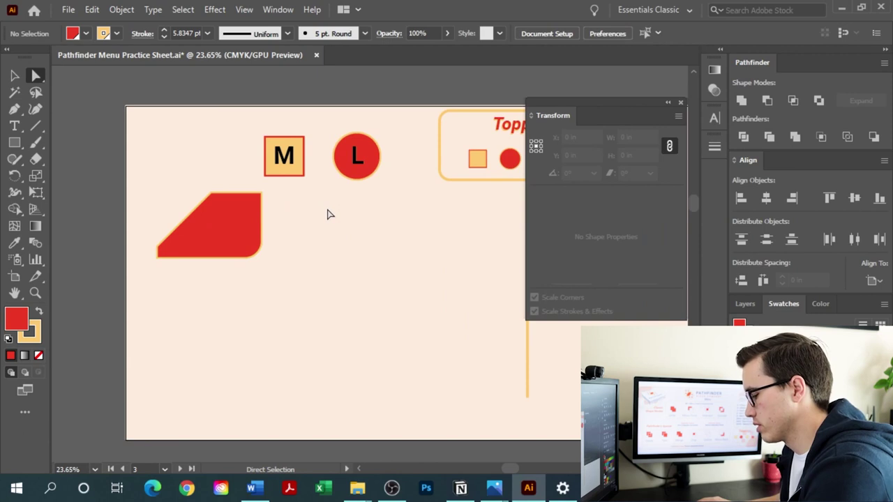
Step: Draw a red circle below the L marker and cut it to a pie wedge from 13.27° to 74.89°
{"action": "key", "text": "l"}
{"action": "left_click_drag", "start_coordinate": [335, 210], "coordinate": [408, 258]}
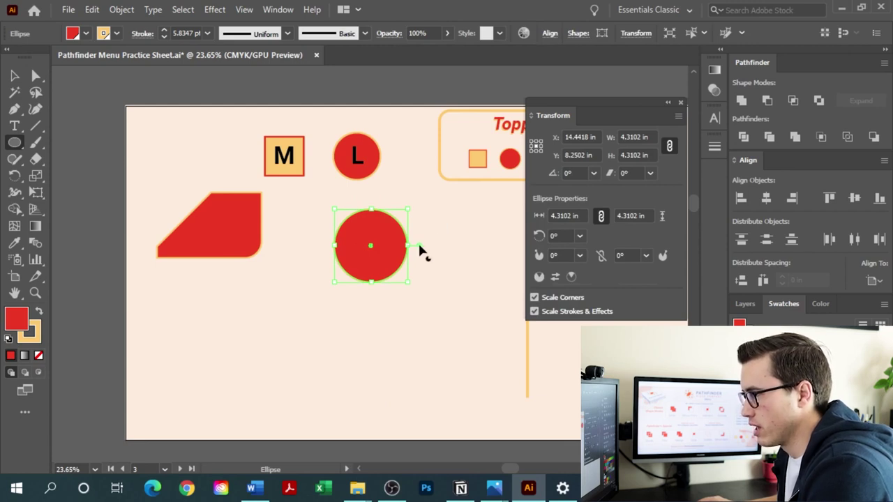
{"action": "left_click_drag", "start_coordinate": [420, 251], "coordinate": [384, 203]}
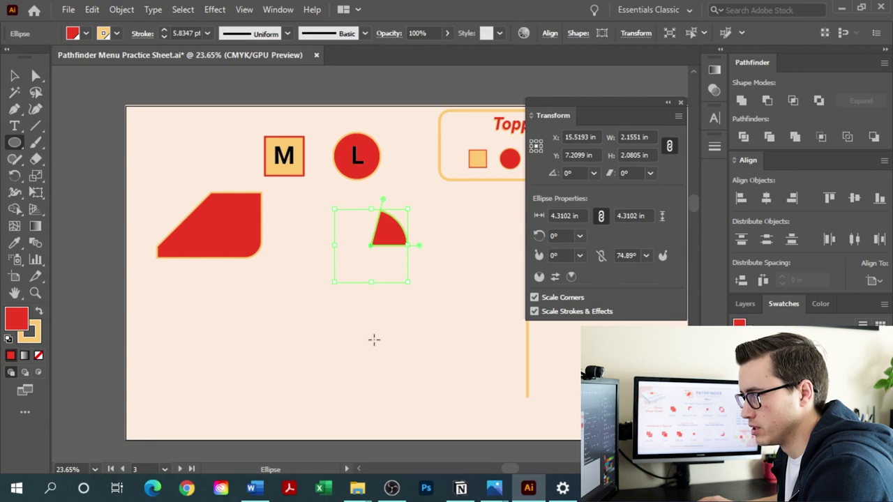
{"action": "left_click", "coordinate": [409, 308]}
{"action": "left_click", "coordinate": [500, 271]}
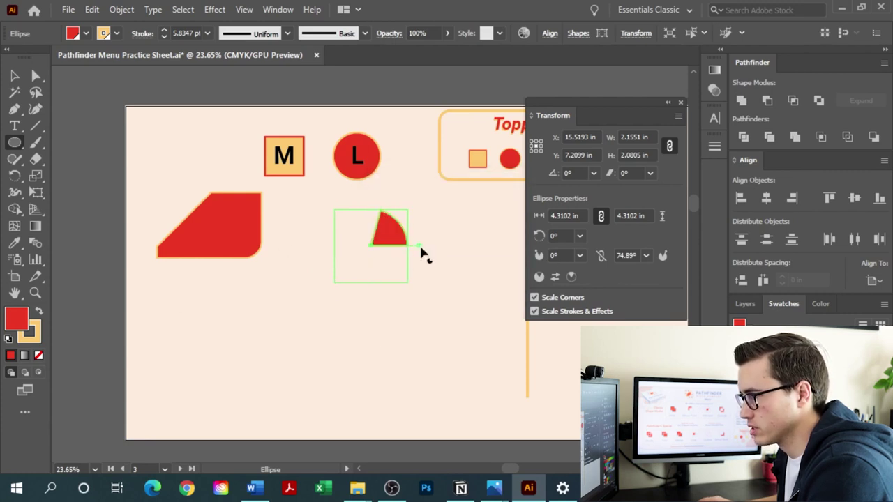
{"action": "mouse_move", "coordinate": [421, 250]}
{"action": "left_mouse_down"}
{"action": "mouse_move", "coordinate": [364, 292]}
{"action": "mouse_move", "coordinate": [371, 226]}
{"action": "mouse_move", "coordinate": [370, 285]}
{"action": "mouse_move", "coordinate": [411, 254]}
{"action": "mouse_move", "coordinate": [376, 189]}
{"action": "mouse_move", "coordinate": [417, 255]}
{"action": "mouse_move", "coordinate": [417, 236]}
{"action": "left_mouse_up"}
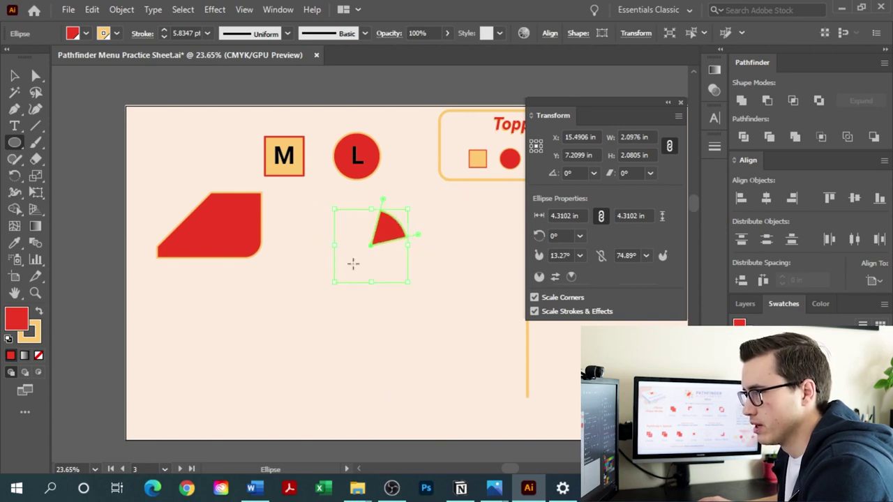
{"action": "left_click_drag", "start_coordinate": [596, 105], "coordinate": [526, 97]}
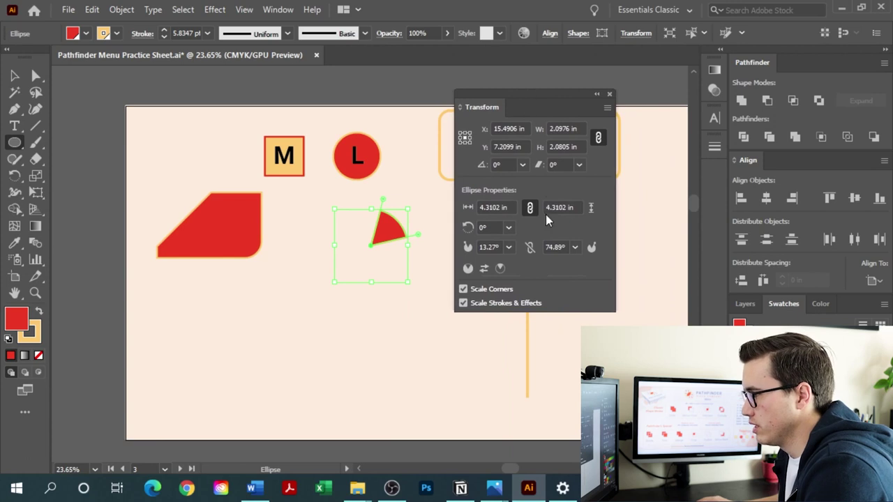
Step: Use Invert Pie to turn the wedge into the large 74.89°–13.27° pie
{"action": "left_click", "coordinate": [485, 271]}
{"action": "left_click", "coordinate": [484, 271]}
{"action": "left_click", "coordinate": [484, 271]}
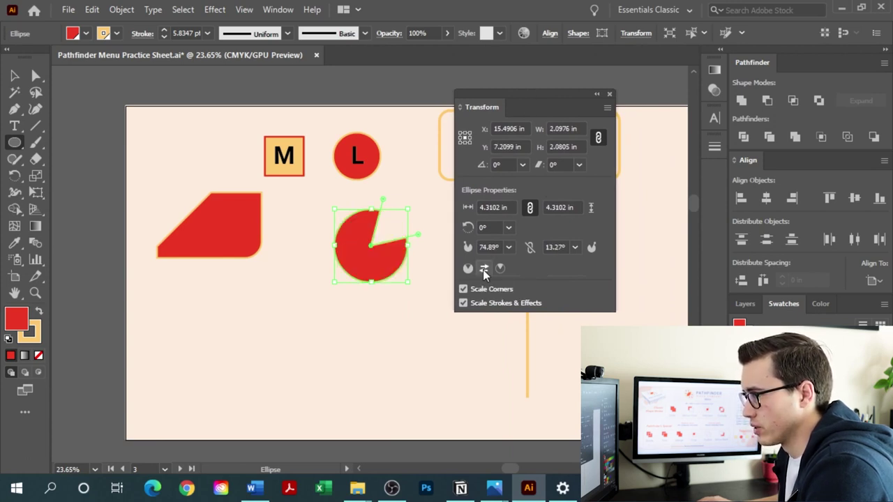
{"action": "left_click", "coordinate": [485, 271]}
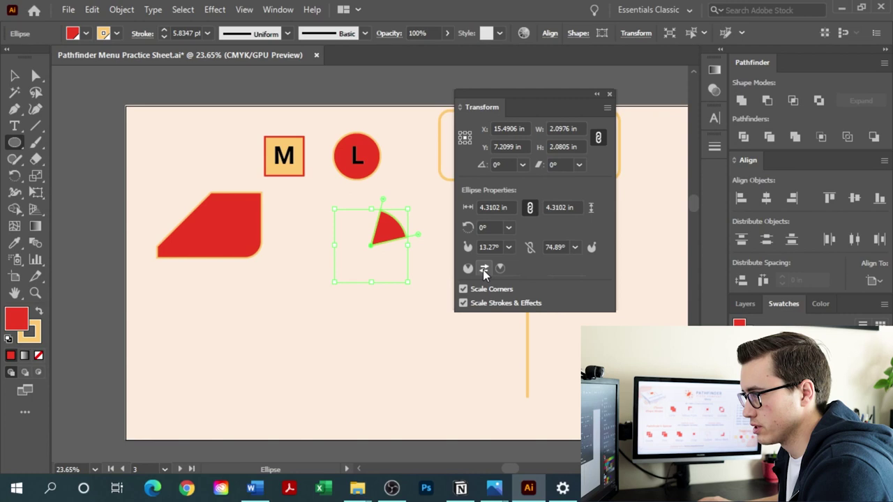
{"action": "left_click", "coordinate": [485, 272]}
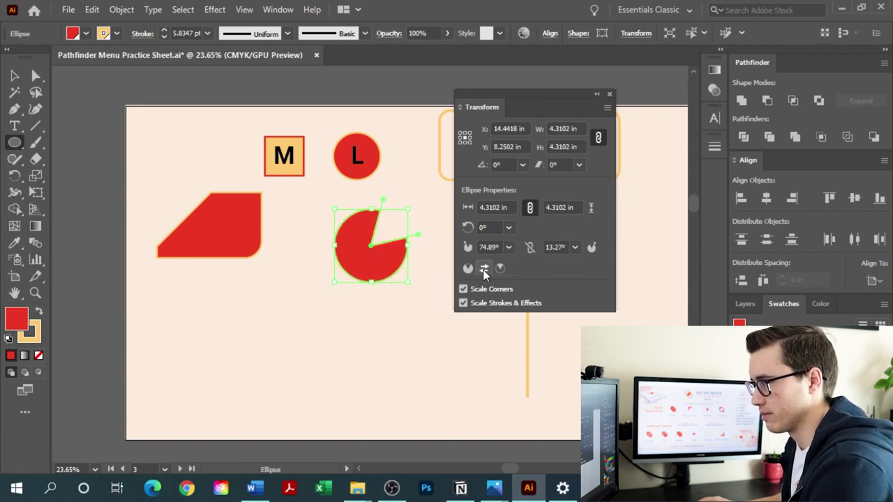
{"action": "left_click", "coordinate": [484, 272]}
{"action": "left_click", "coordinate": [484, 271]}
Step: Alt-drag a copy of the pie and invert it into the small slice sitting in the gap
{"action": "key", "text": "v"}
{"action": "key", "text": "alt"}
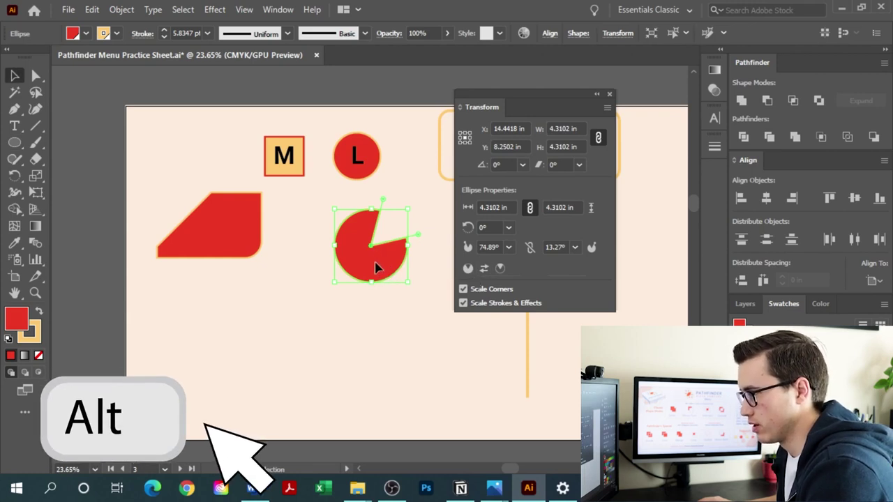
{"action": "left_click_drag", "start_coordinate": [375, 267], "coordinate": [405, 237]}
{"action": "left_click", "coordinate": [497, 270]}
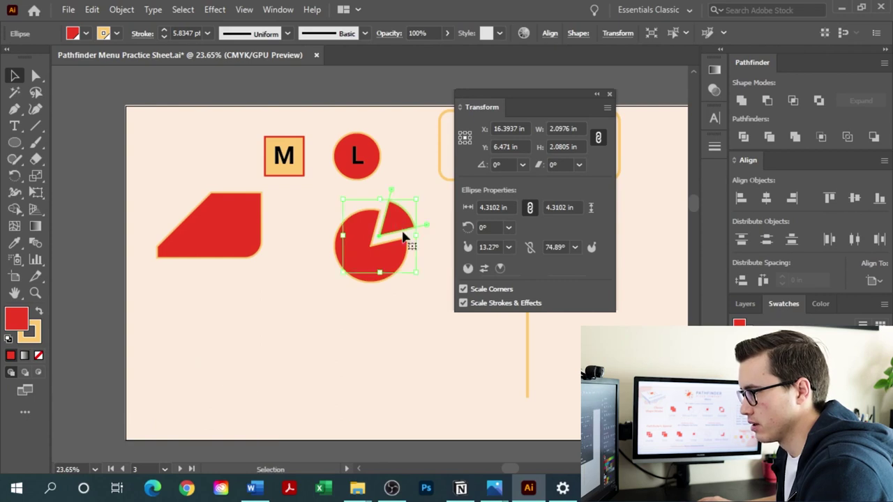
{"action": "left_click", "coordinate": [335, 409]}
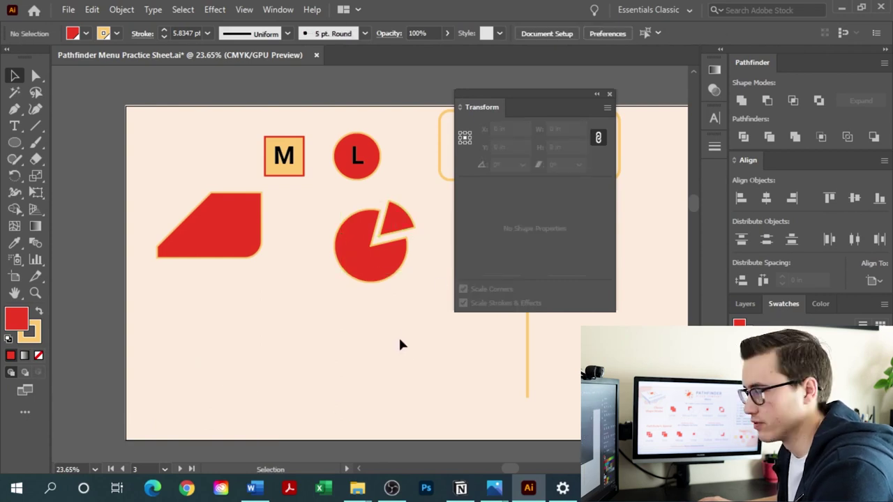
Step: Draw a wide red ellipse below the pie and cut a wedge out of it
{"action": "key", "text": "l"}
{"action": "left_click_drag", "start_coordinate": [282, 311], "coordinate": [447, 388]}
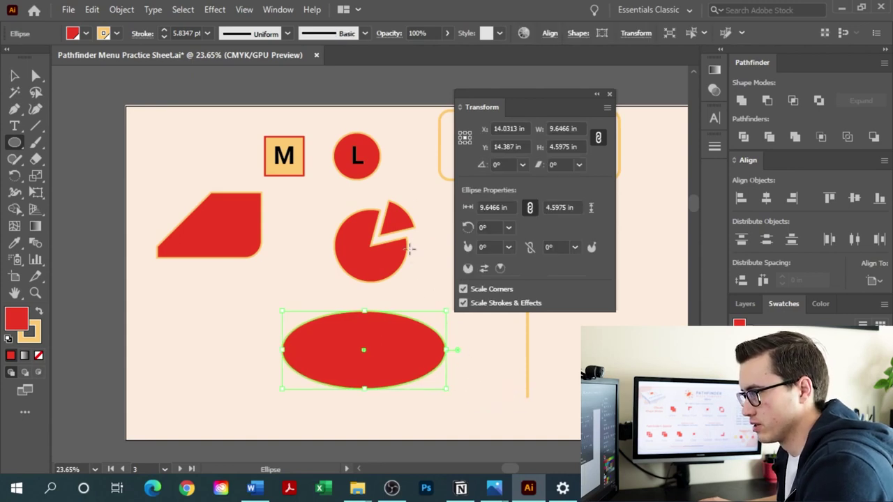
{"action": "key", "text": "a"}
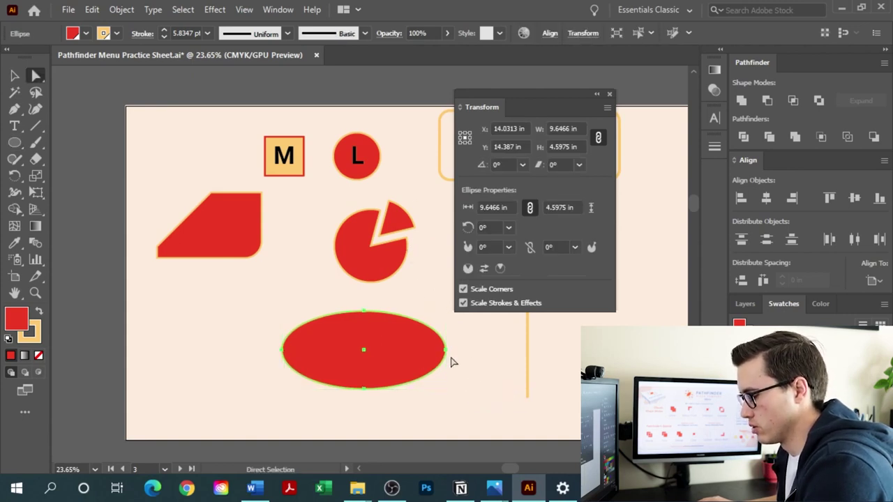
{"action": "key", "text": "v"}
{"action": "left_click_drag", "start_coordinate": [456, 351], "coordinate": [366, 367]}
{"action": "left_click", "coordinate": [499, 398]}
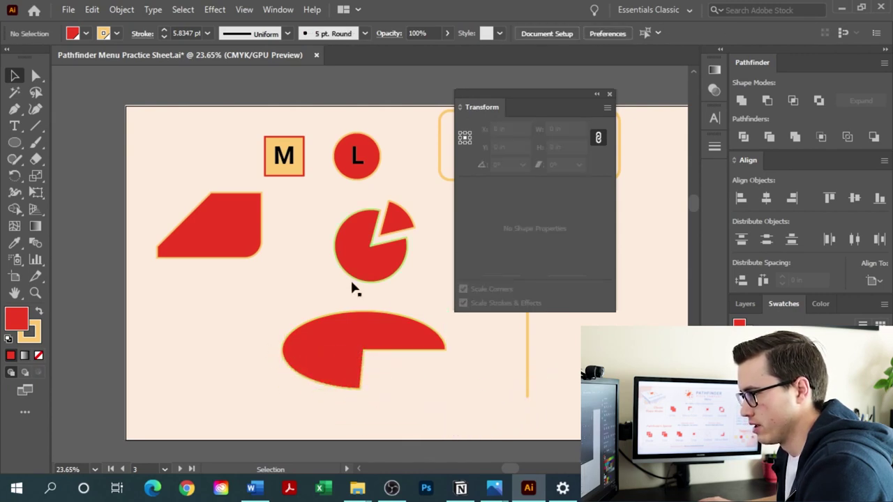
Step: Move the cut ellipse up and left, then flatten it slightly
{"action": "left_click_drag", "start_coordinate": [385, 326], "coordinate": [287, 297]}
{"action": "left_click", "coordinate": [422, 369]}
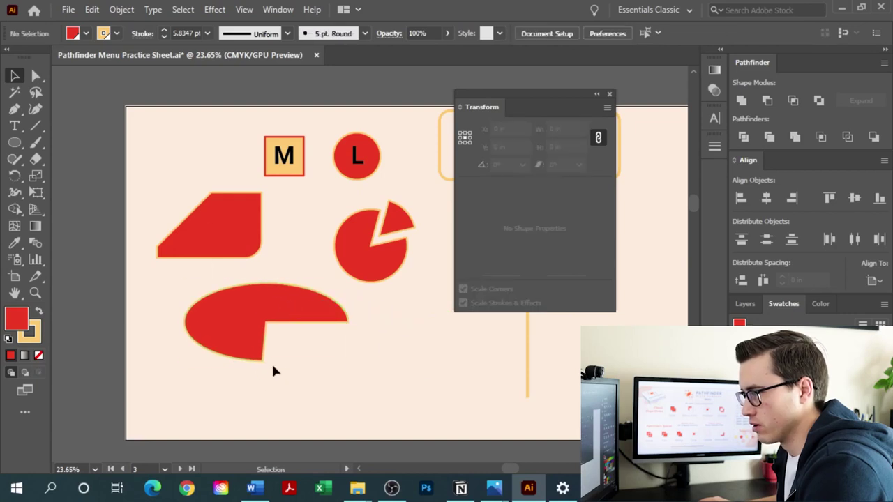
{"action": "left_click", "coordinate": [294, 307]}
{"action": "left_click_drag", "start_coordinate": [265, 284], "coordinate": [265, 308]}
{"action": "left_click", "coordinate": [342, 399]}
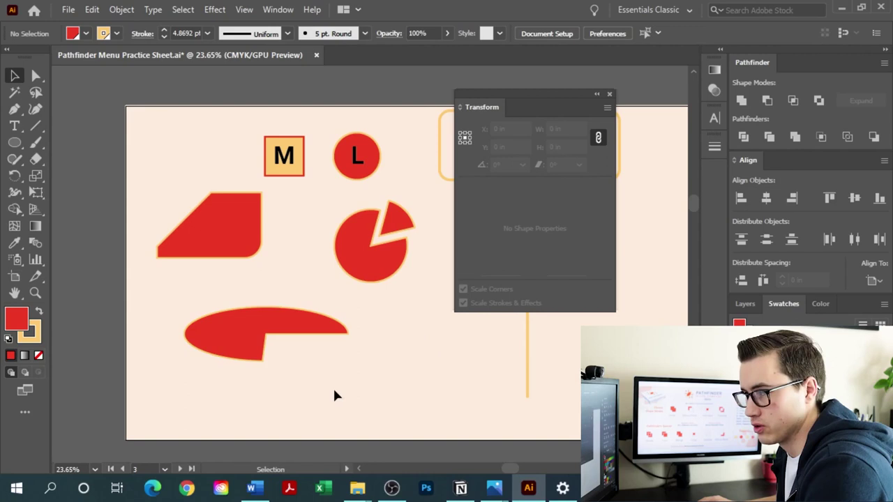
Step: Alt-drag a copy, invert it into the missing 262.33°–0° slice, and zoom out
{"action": "left_click", "coordinate": [282, 327]}
{"action": "left_click_drag", "start_coordinate": [287, 330], "coordinate": [323, 361]}
{"action": "left_click", "coordinate": [483, 270]}
{"action": "left_click", "coordinate": [363, 397]}
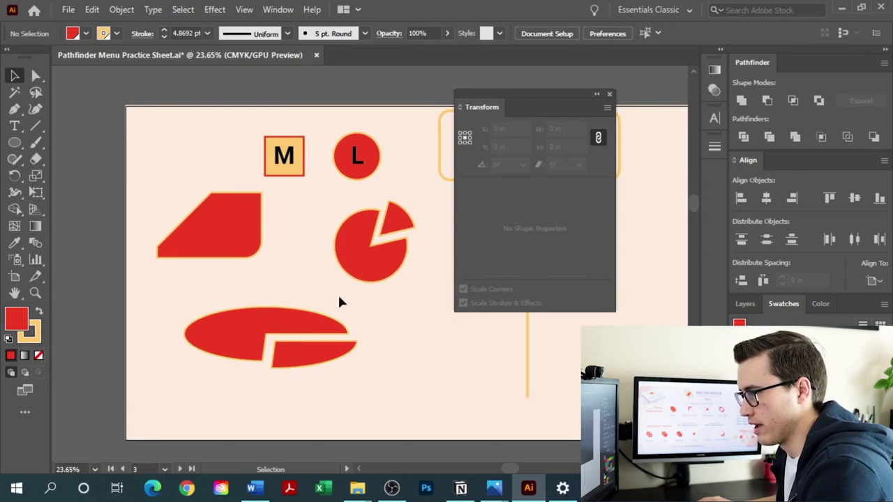
{"action": "left_click_drag", "start_coordinate": [341, 301], "coordinate": [412, 379]}
{"action": "left_click", "coordinate": [409, 383]}
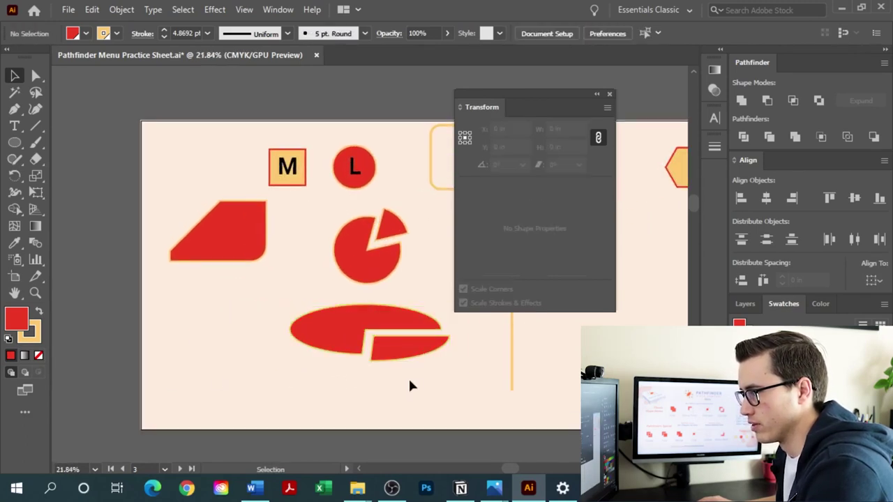